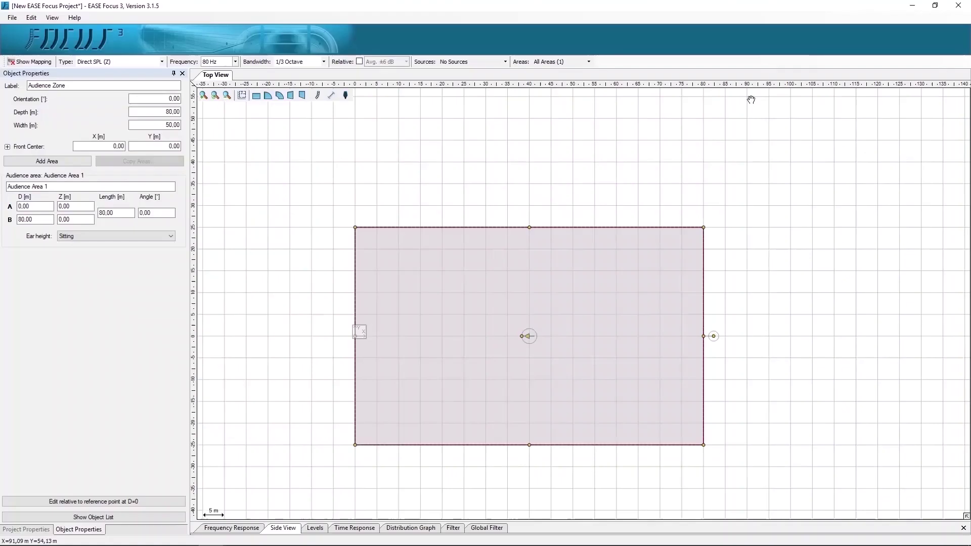
# Step: Add a UX-218A v3-1 subwoofer to the audience zone at X 25 m, Y 0
pyautogui.moveTo(510, 204); pyautogui.dragTo(524, 169)
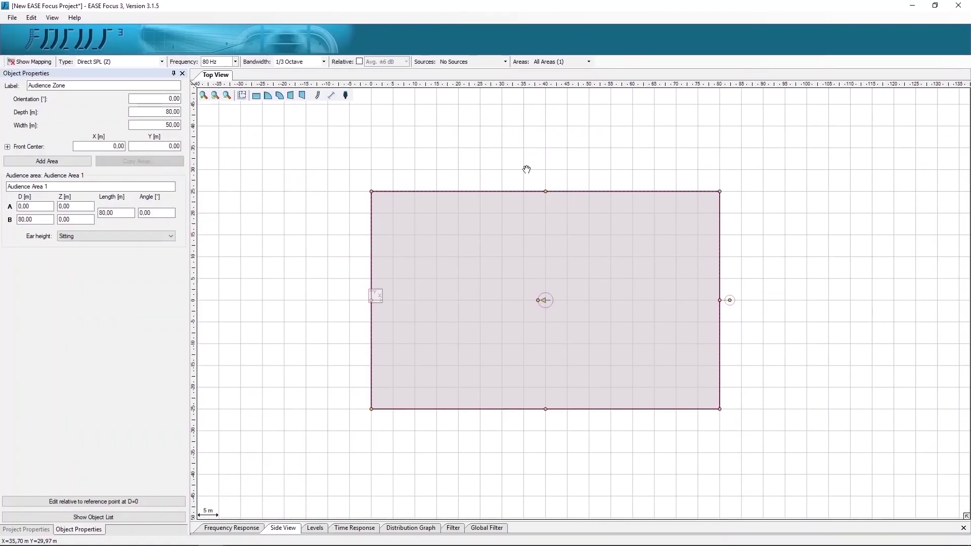
pyautogui.click(317, 96)
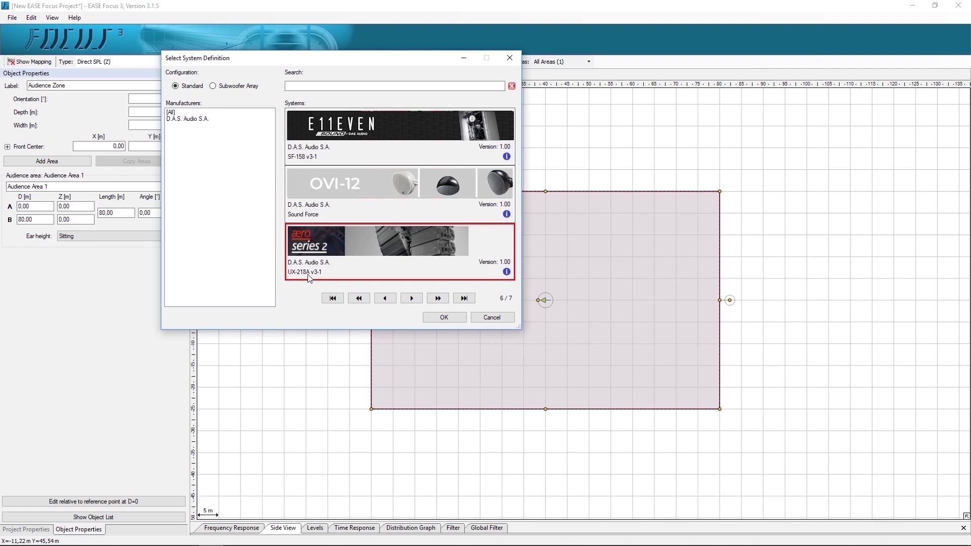
pyautogui.click(442, 316)
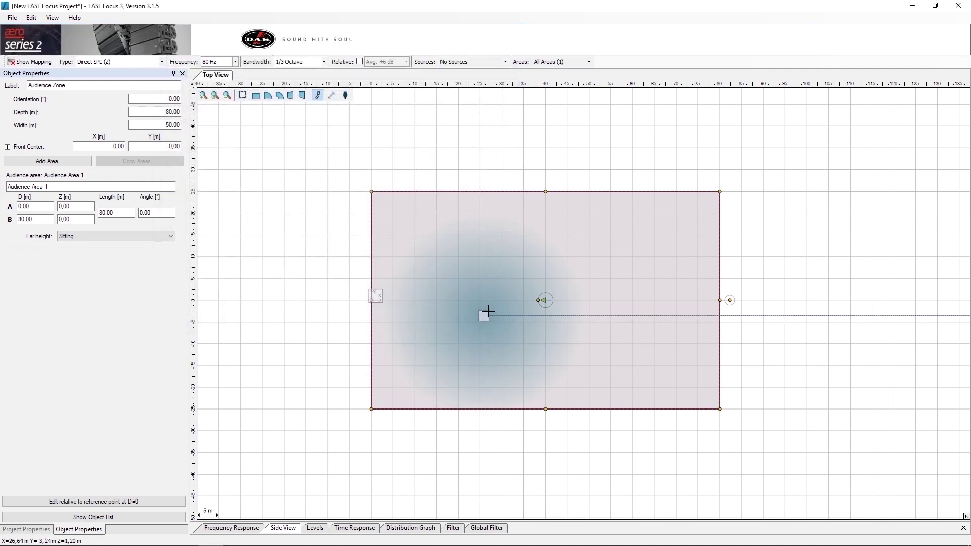
pyautogui.click(481, 299)
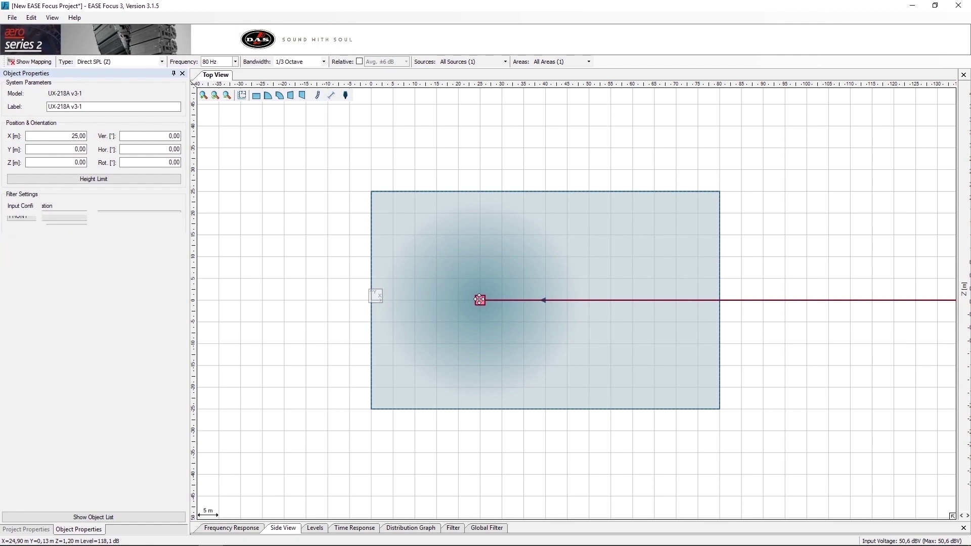
# Step: Duplicate the subwoofer and place the copy beside the original at about X 26.7 m, Y -3.2 m
pyautogui.hotkey('ctrl', 'v')
pyautogui.moveTo(518, 322); pyautogui.dragTo(488, 314)
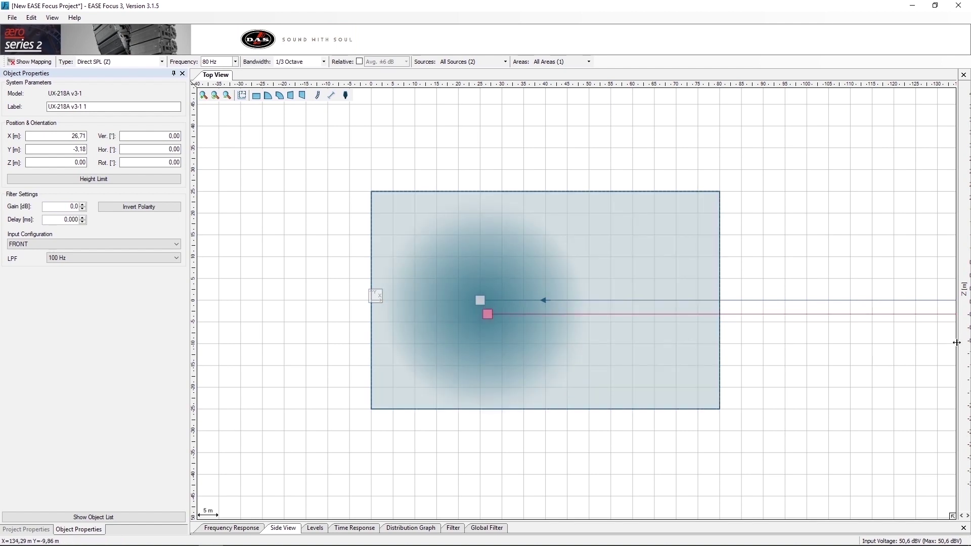
# Step: Try a Z height of 0.51 m for the copied subwoofer, checking the cabinet height in the Rigging view, and reset it to 0
pyautogui.moveTo(954, 343); pyautogui.dragTo(866, 343)
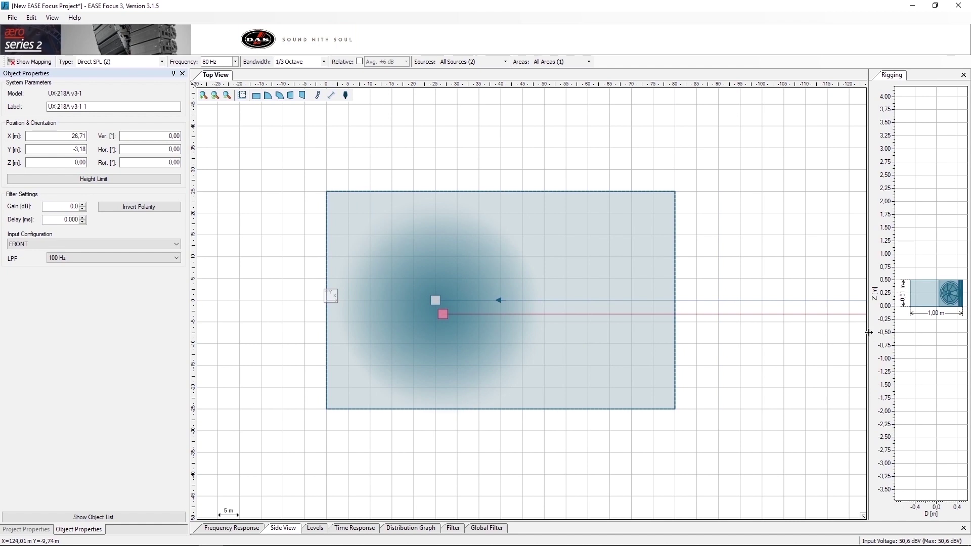
pyautogui.moveTo(868, 332); pyautogui.dragTo(958, 333)
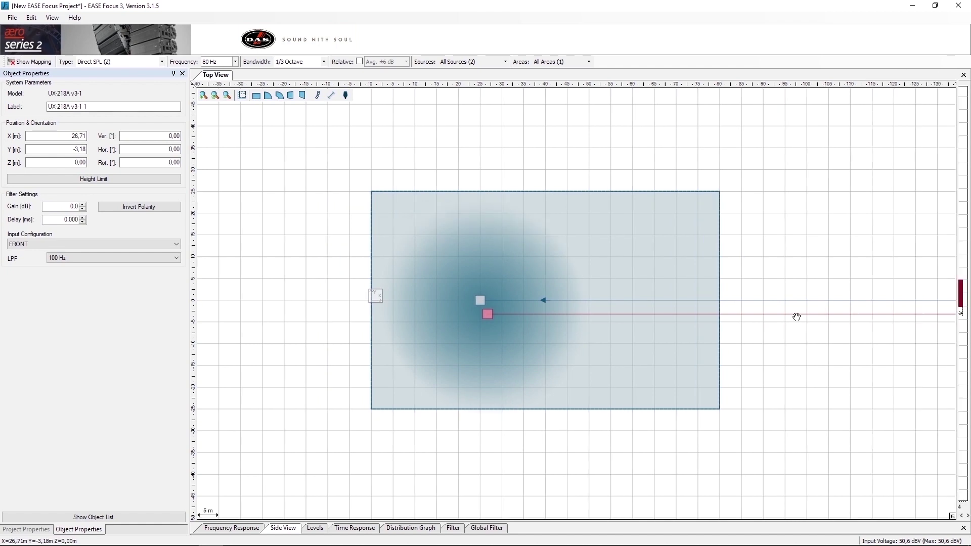
pyautogui.click(70, 163)
pyautogui.write('0')
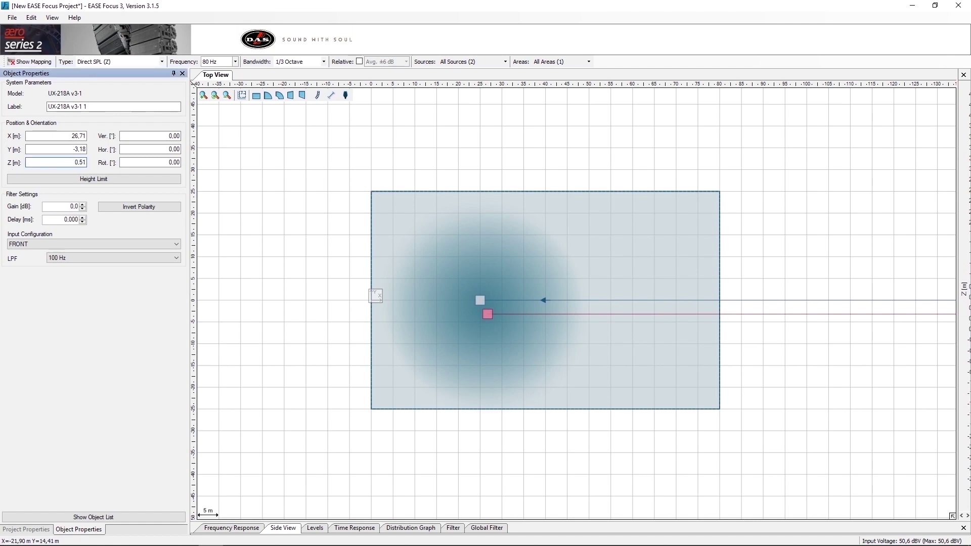
pyautogui.write(',51')
pyautogui.doubleClick(87, 163)
pyautogui.write('00')
# Step: Using the undocked Side View, stack the copied subwoofer on top of the original at about X 25 m, Z 0.54 m
pyautogui.click(286, 532)
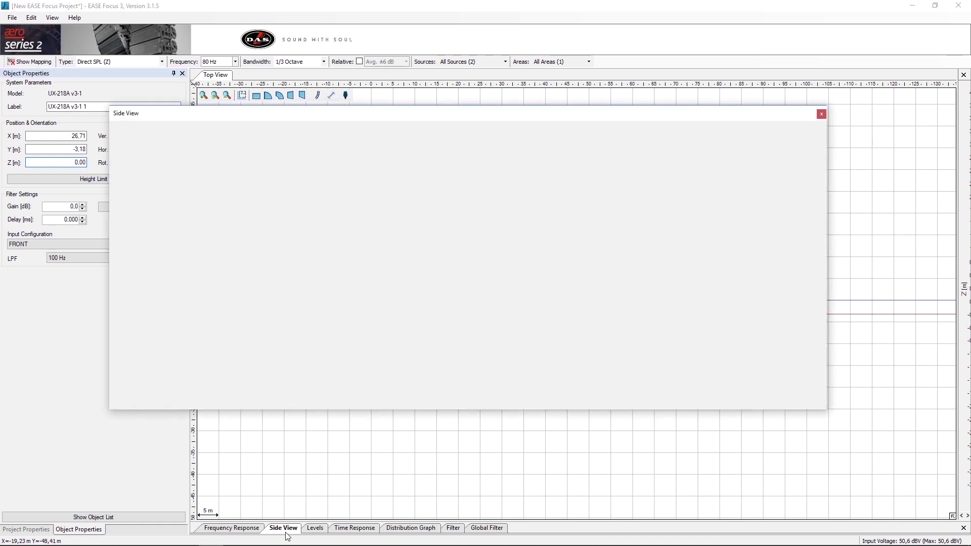
pyautogui.scroll(-2, 172, 391)
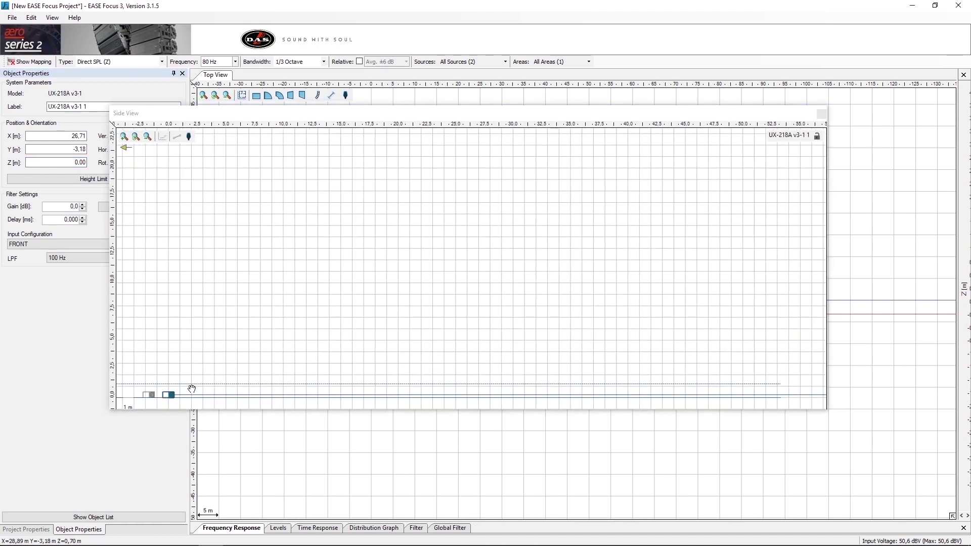
pyautogui.moveTo(164, 394)
pyautogui.mouseDown()
pyautogui.moveTo(144, 392)
pyautogui.moveTo(172, 378)
pyautogui.mouseUp()
pyautogui.scroll(4, 144, 393)
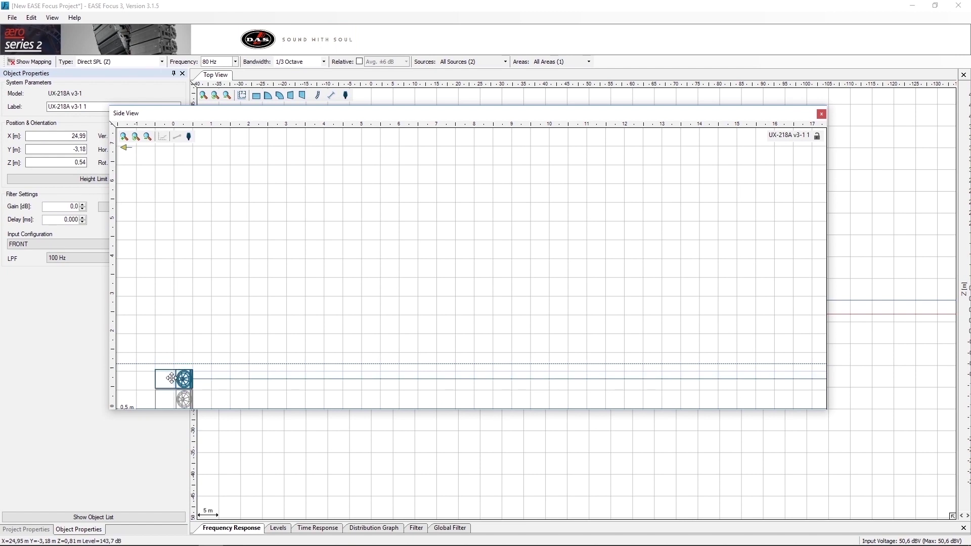
pyautogui.doubleClick(476, 114)
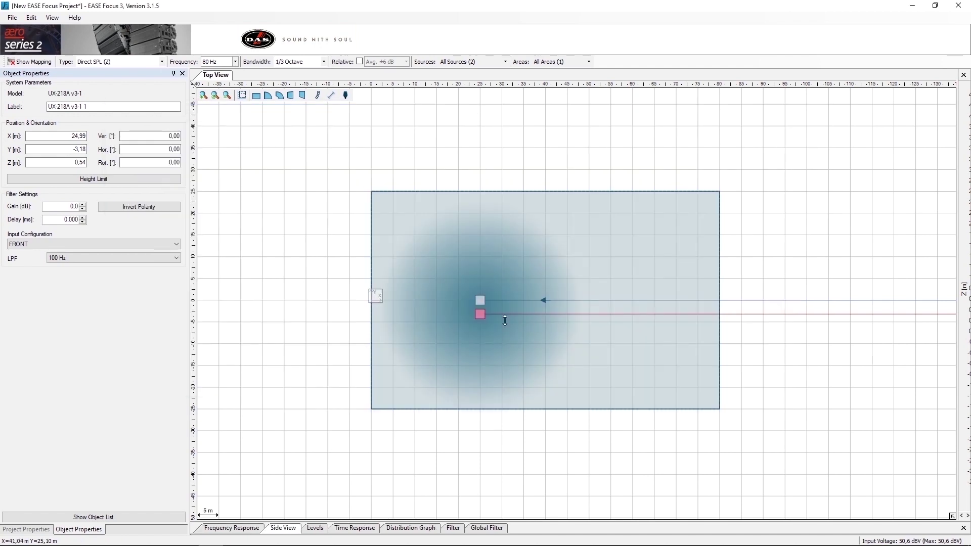
# Step: Turn the copied subwoofer to a horizontal angle of -180° and align it over the original at X 25 m, Y 0
pyautogui.moveTo(480, 314); pyautogui.dragTo(481, 308)
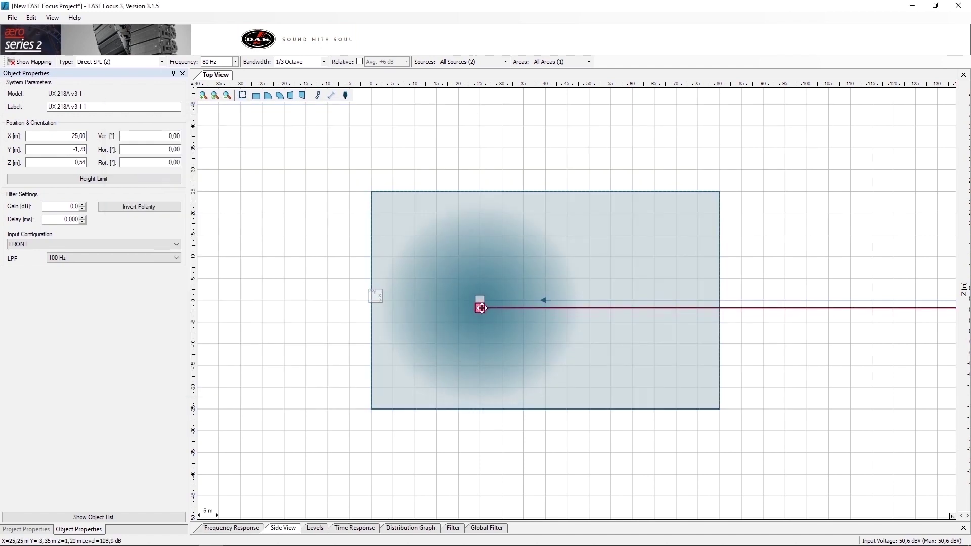
pyautogui.click(166, 149)
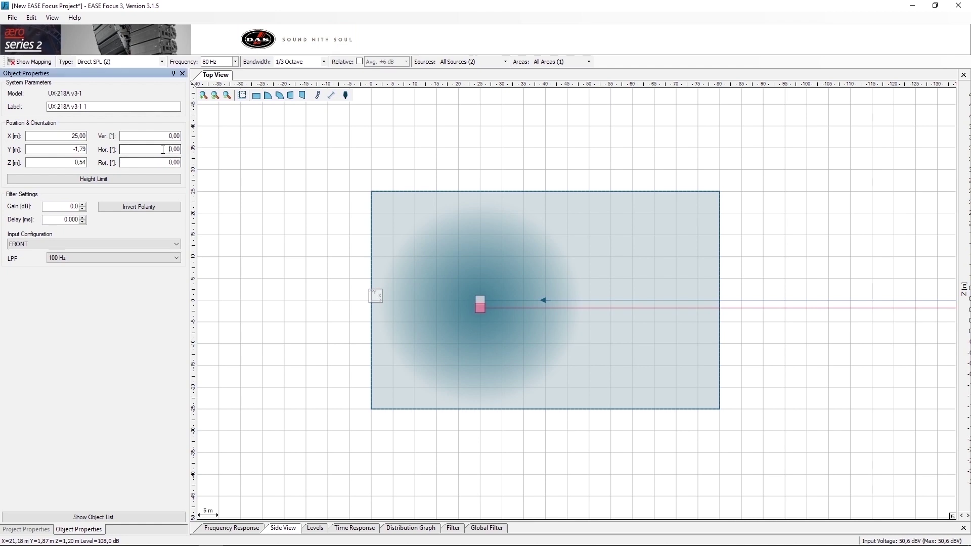
pyautogui.write('-180')
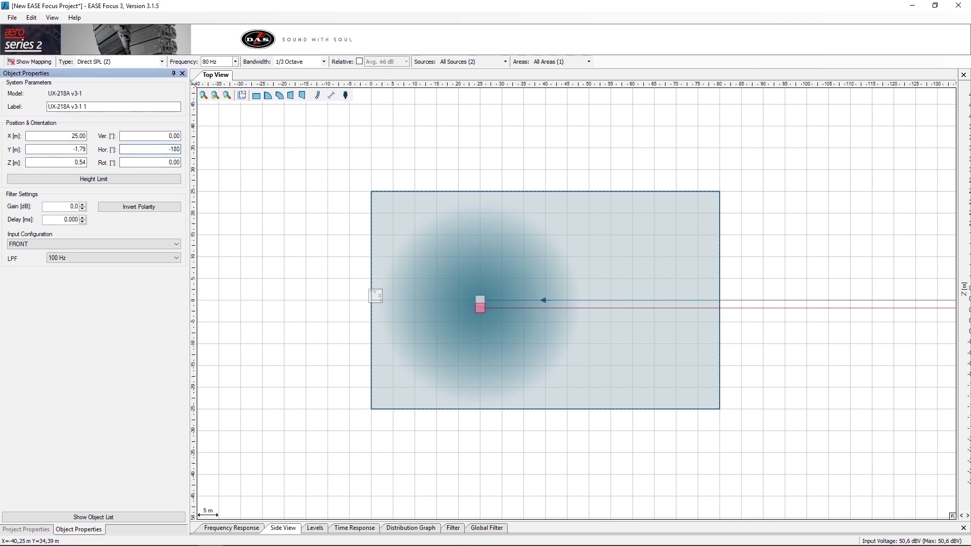
pyautogui.press('Return')
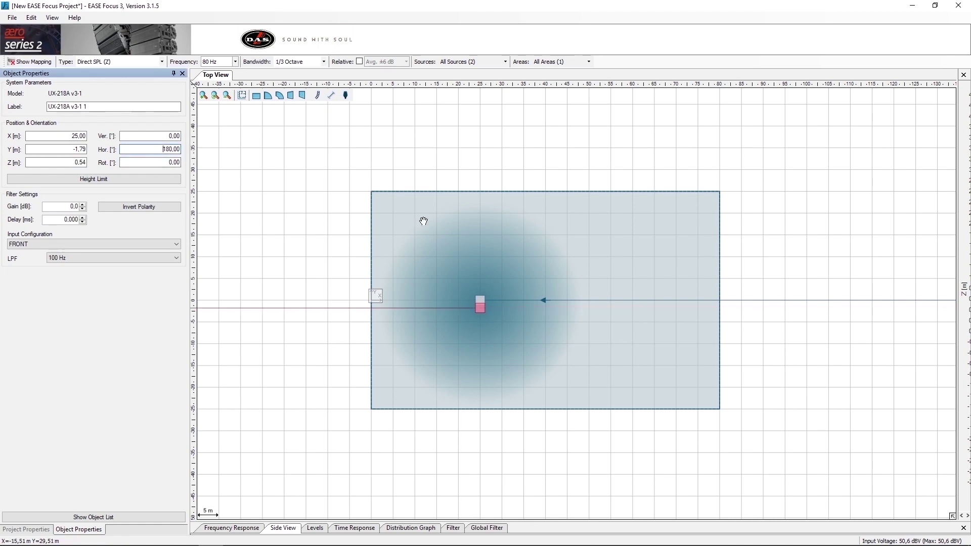
pyautogui.moveTo(480, 307); pyautogui.dragTo(479, 302)
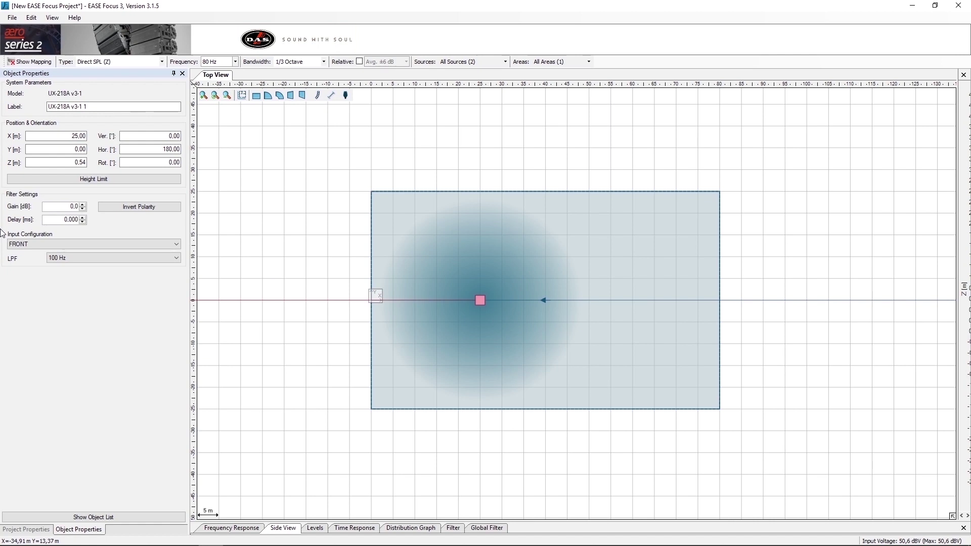
# Step: Set the rear-facing subwoofer's input configuration to CARDIOD 2U and display the SPL mapping
pyautogui.click(55, 243)
pyautogui.click(55, 261)
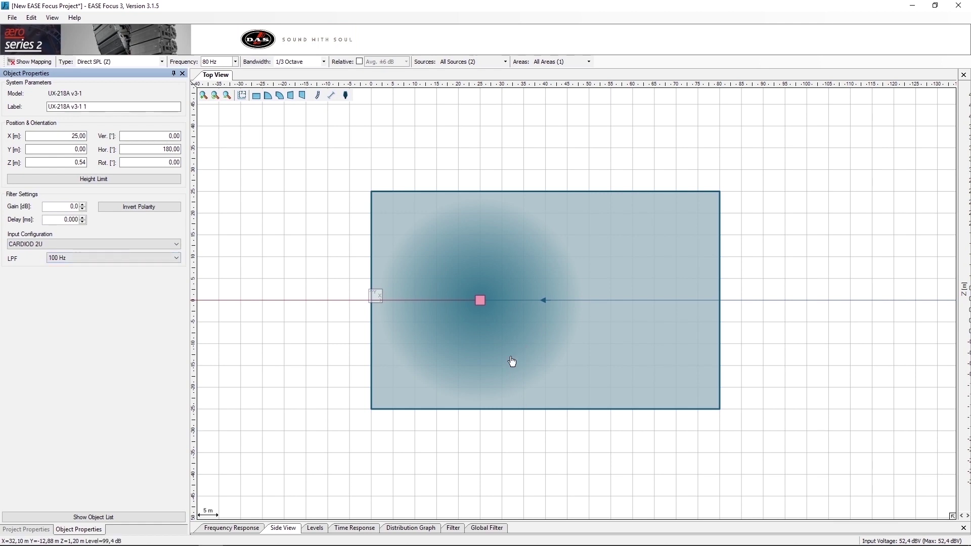
pyautogui.click(23, 61)
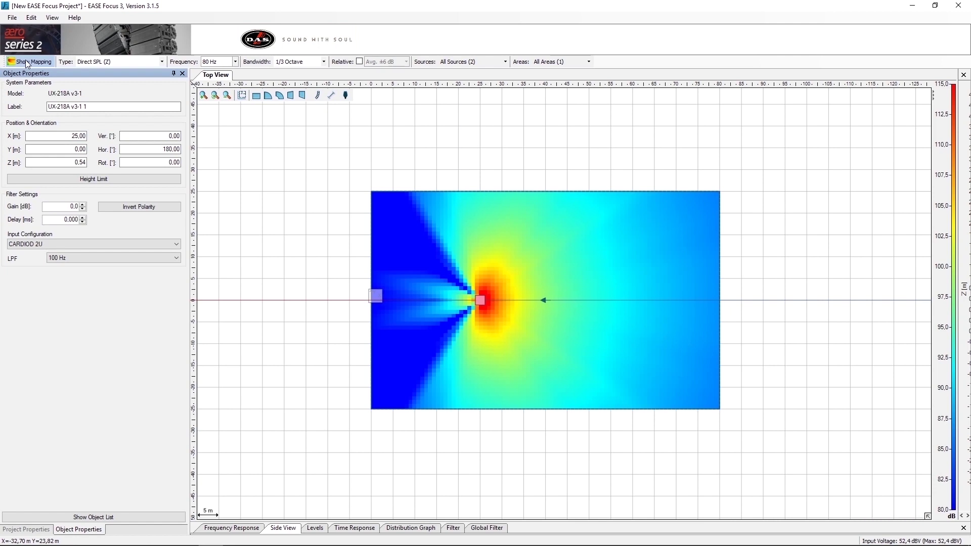
# Step: View the SPL mapping at 63 Hz and at 50 Hz
pyautogui.click(233, 62)
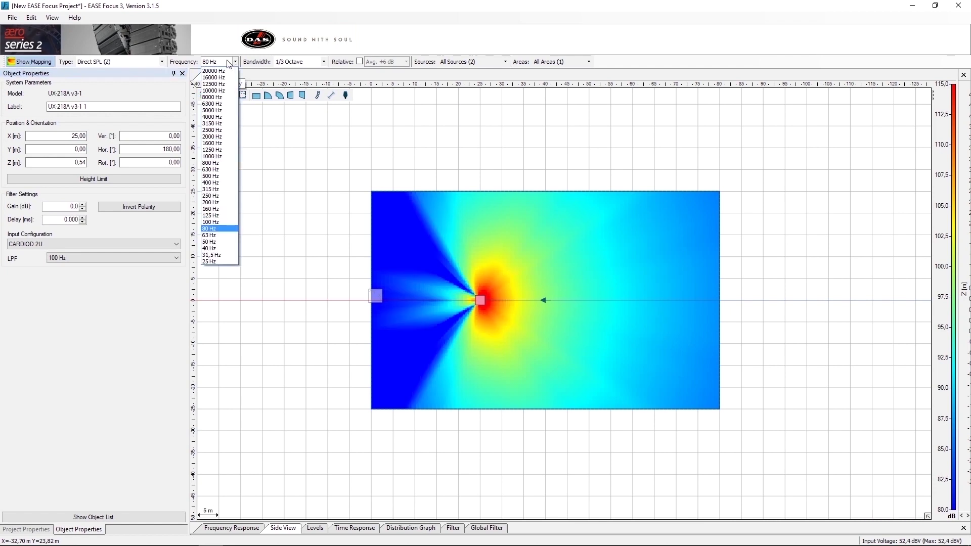
pyautogui.click(221, 239)
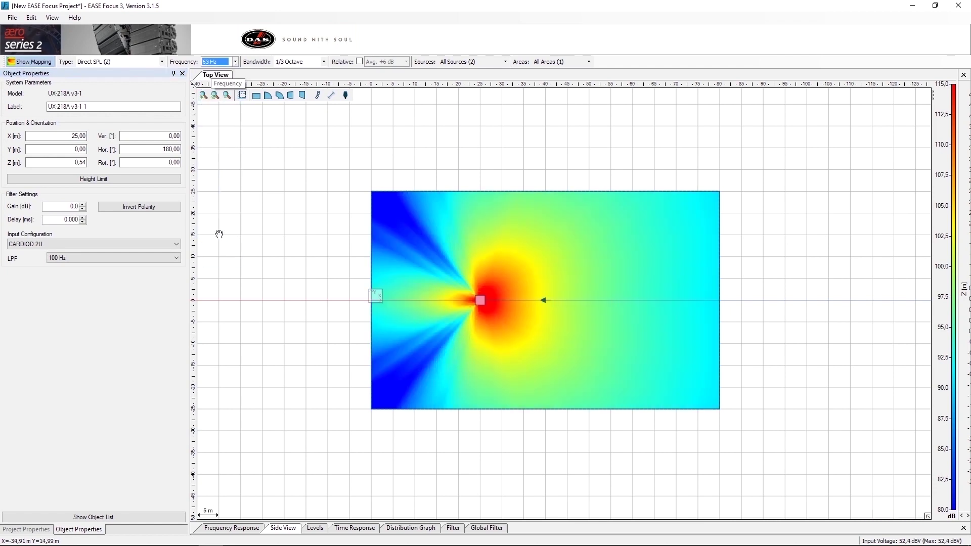
pyautogui.click(228, 63)
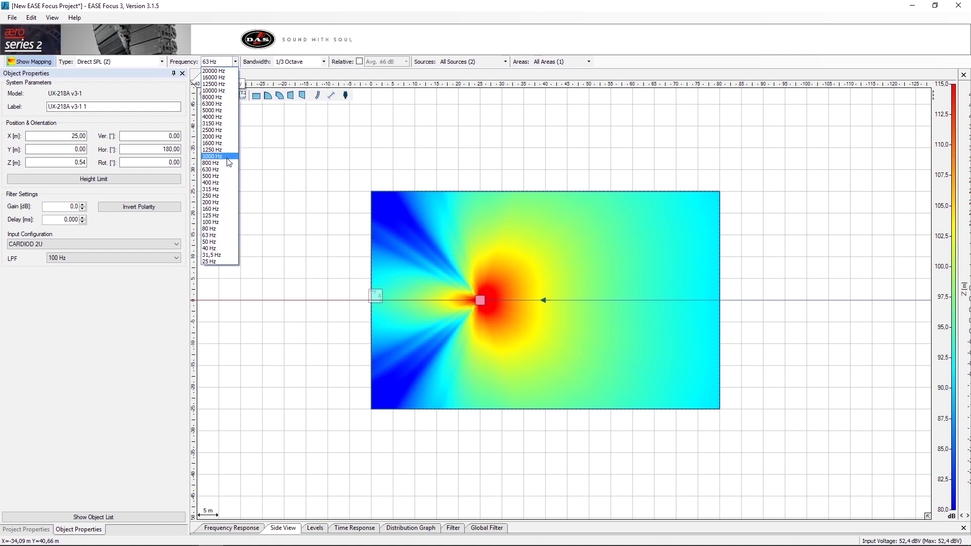
pyautogui.click(223, 241)
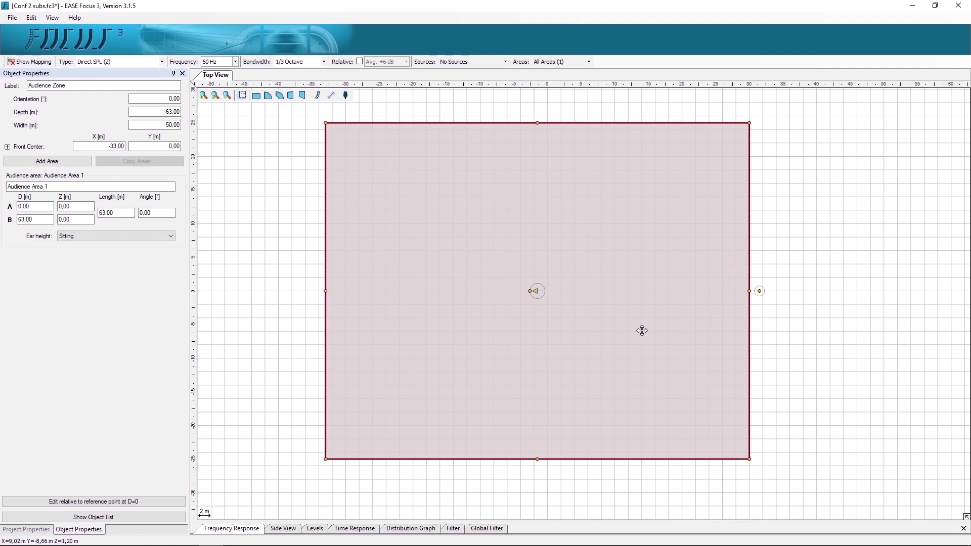
# Step: Add a UX-218A v3-1 subwoofer at the origin of the audience zone in the Conf 2 subs project
pyautogui.click(317, 96)
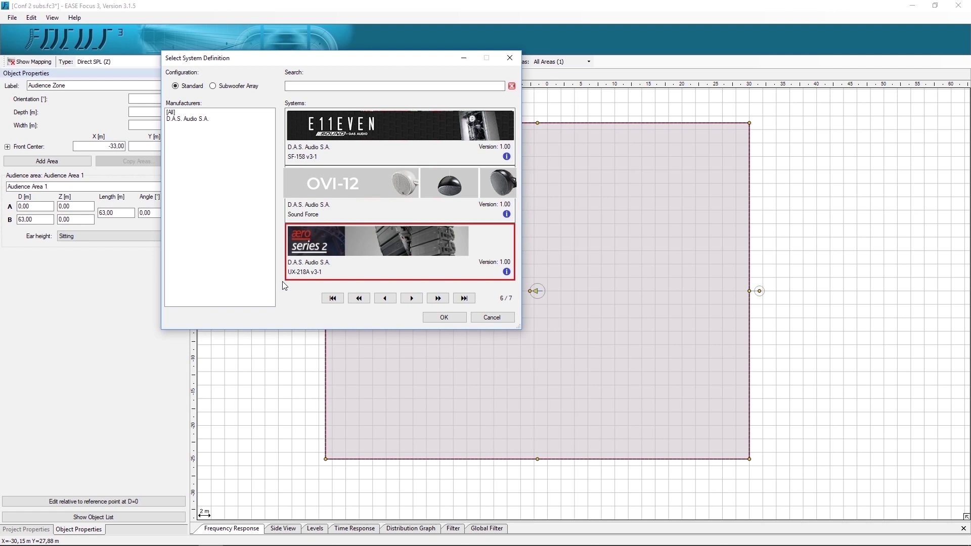
pyautogui.click(446, 316)
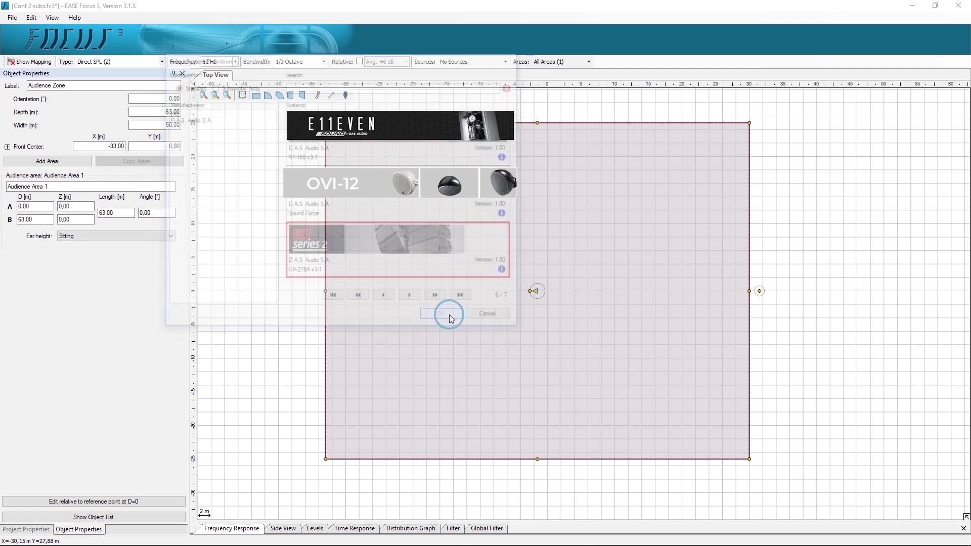
pyautogui.click(548, 290)
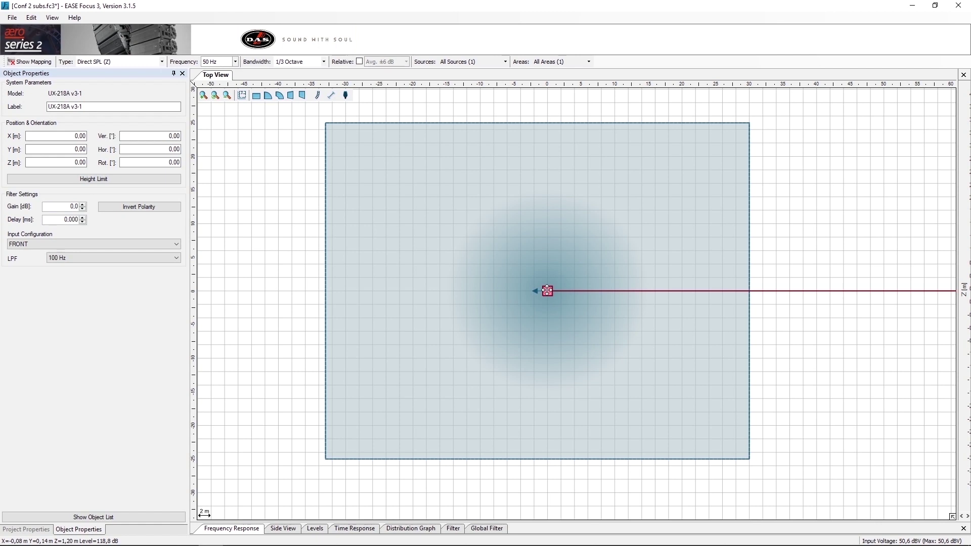
# Step: Place a copy of the subwoofer behind the original at X -1.00 m, Y 0, and measure the spacing between the two
pyautogui.moveTo(547, 290)
pyautogui.mouseDown()
pyautogui.moveTo(585, 312)
pyautogui.moveTo(531, 303)
pyautogui.moveTo(535, 291)
pyautogui.mouseUp()
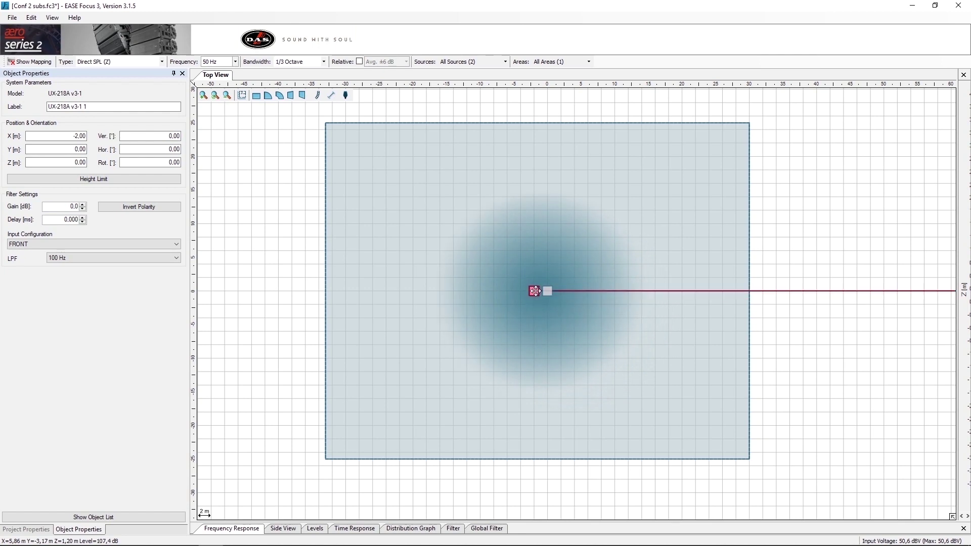
pyautogui.scroll(8, 536, 291)
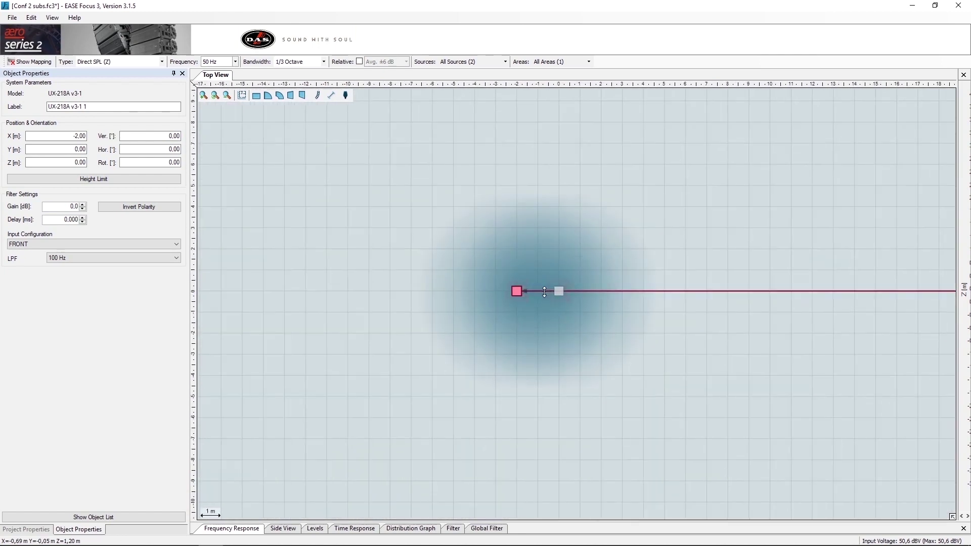
pyautogui.scroll(3, 544, 292)
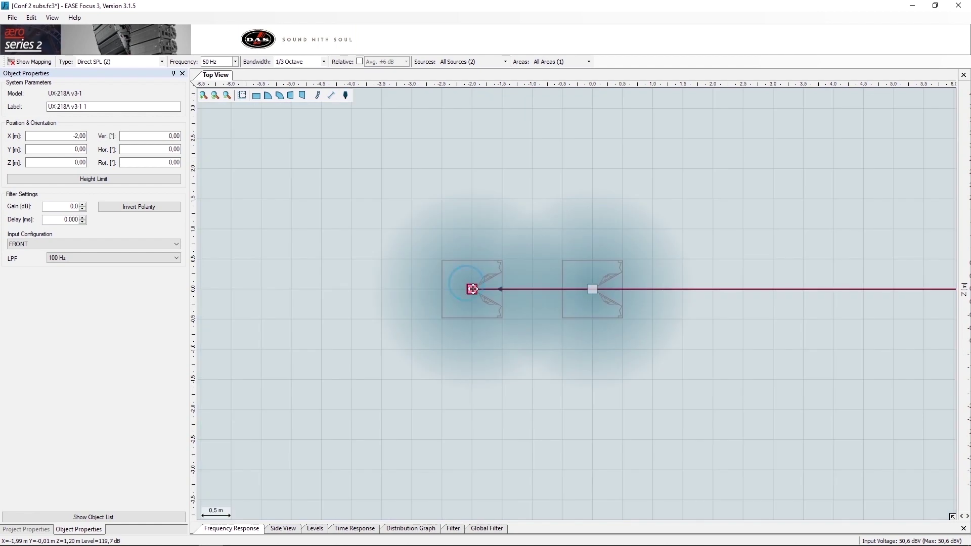
pyautogui.moveTo(498, 290); pyautogui.dragTo(592, 290)
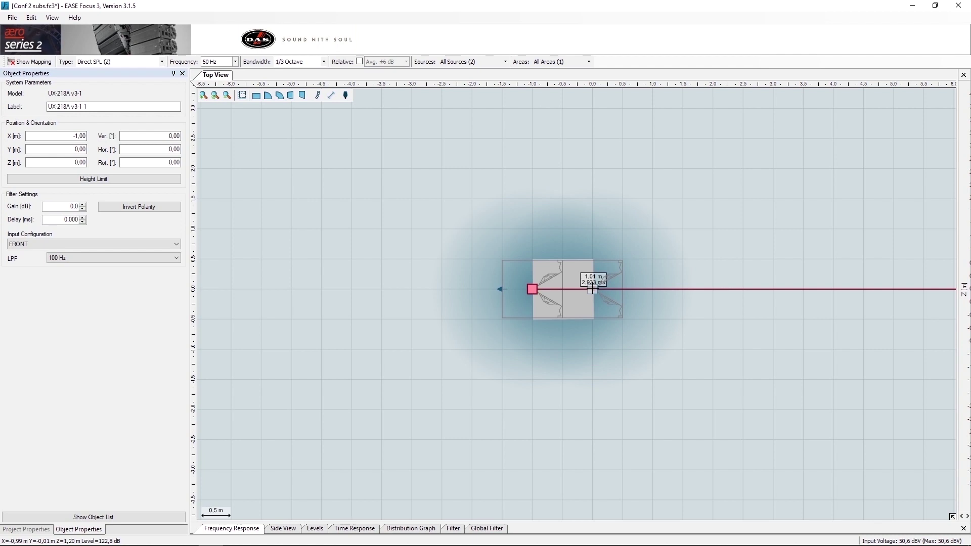
pyautogui.moveTo(593, 290); pyautogui.dragTo(592, 289)
# Step: Place a receiver on the axis in front of the two subwoofers at about X 6 m, Y 0
pyautogui.scroll(-4, 575, 290)
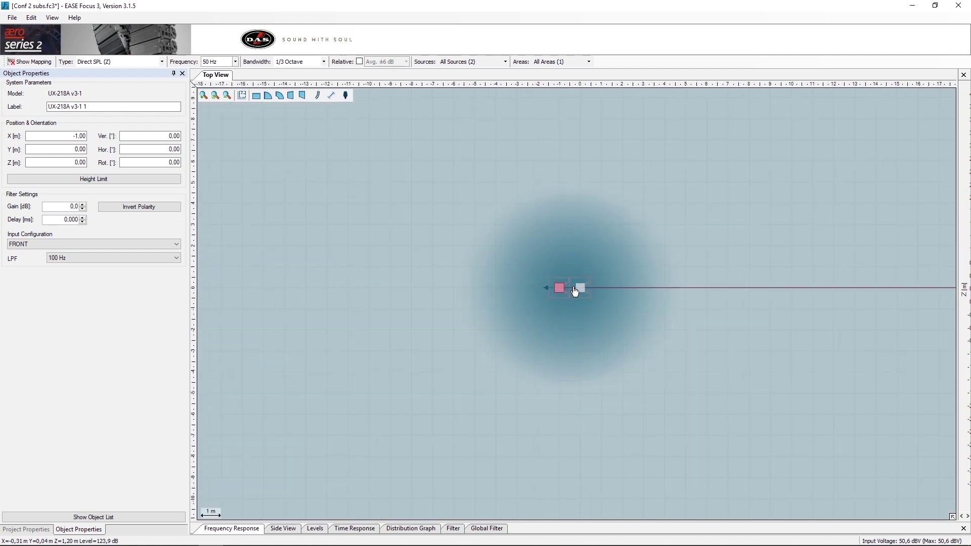
pyautogui.scroll(-3, 575, 291)
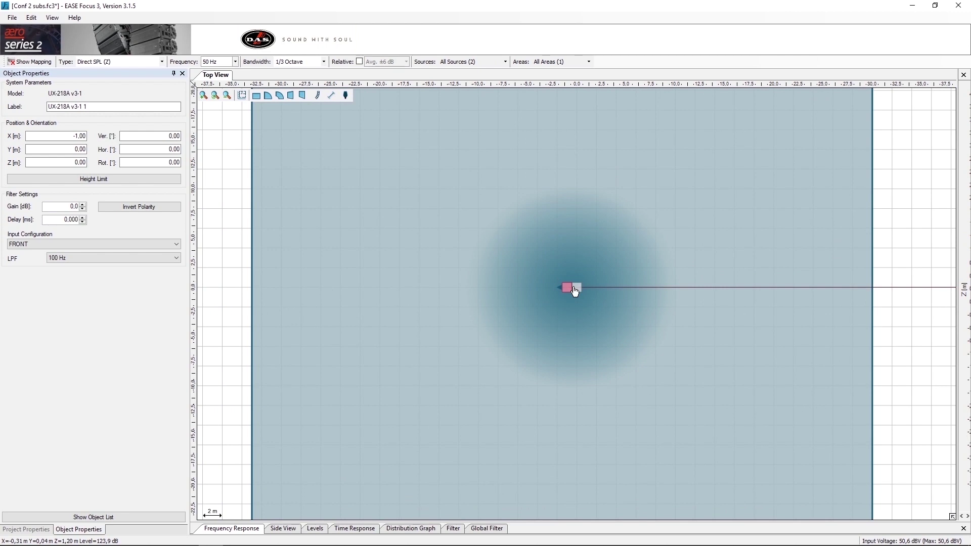
pyautogui.scroll(-2, 575, 292)
pyautogui.scroll(-1, 575, 292)
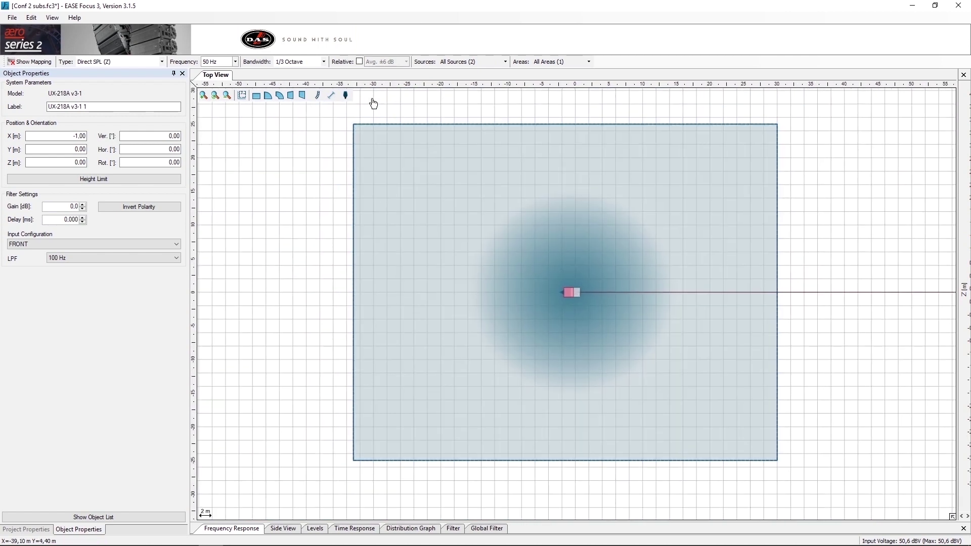
pyautogui.click(346, 95)
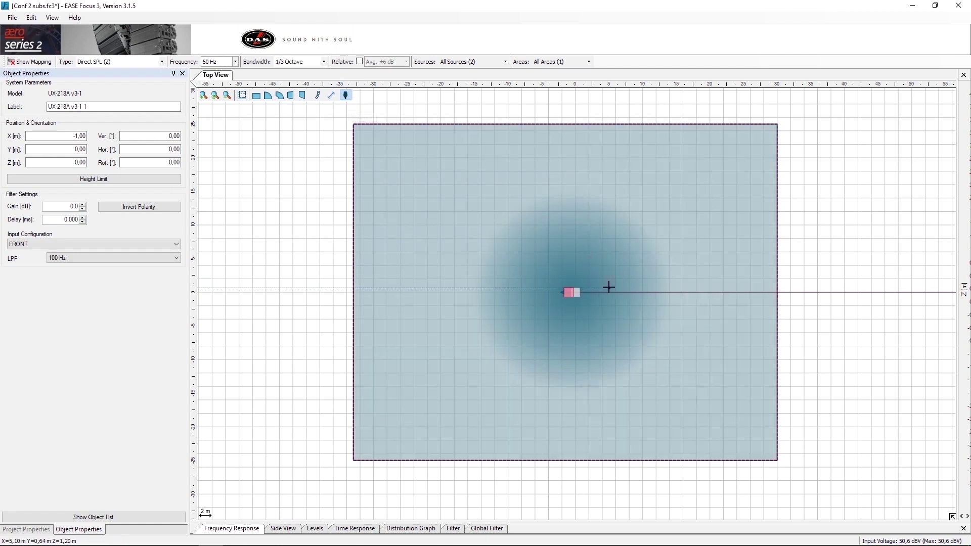
pyautogui.click(615, 291)
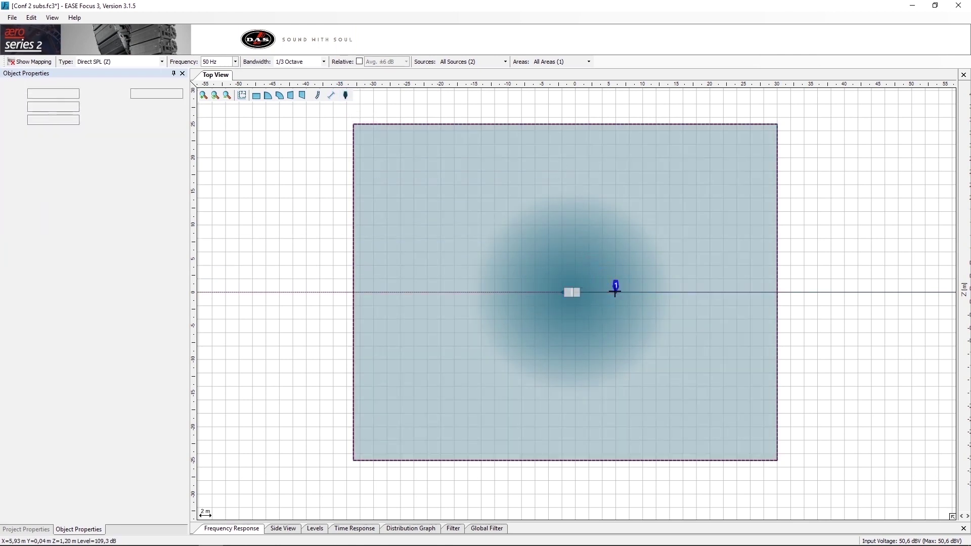
# Step: Place a second receiver on the axis behind the two subwoofers at X -8.00 m, Y 0
pyautogui.click(346, 96)
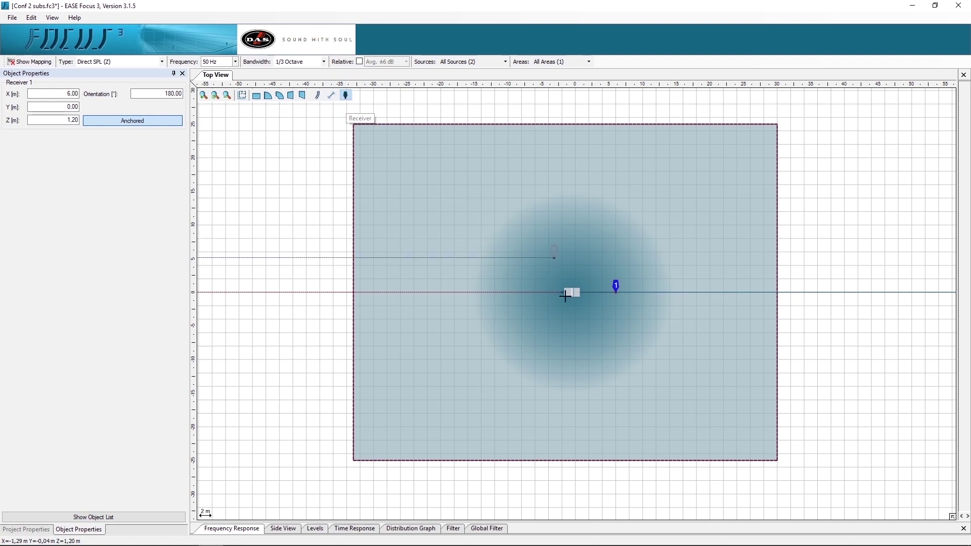
pyautogui.click(523, 291)
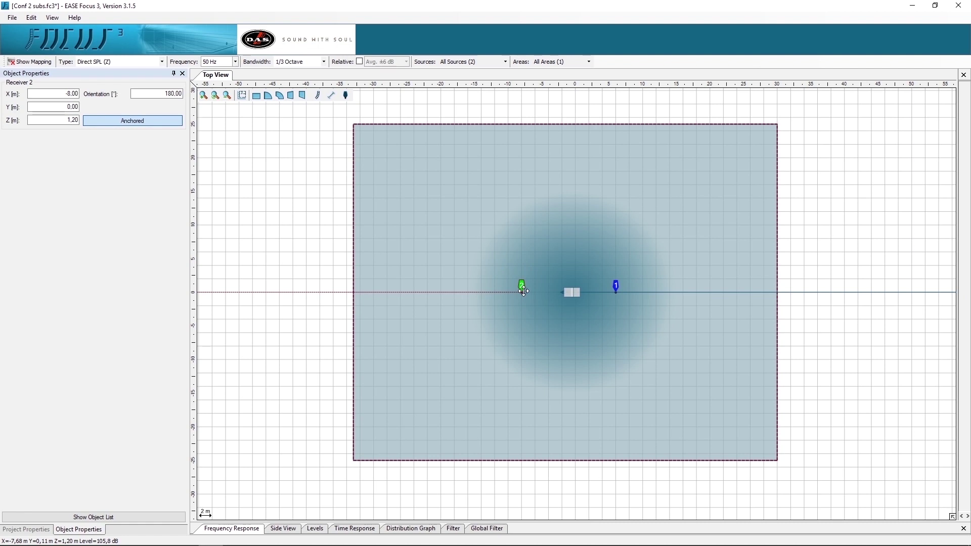
# Step: Label the subwoofer at the origin "UX-218A Front" and the one behind it "UX-218A Back"
pyautogui.click(577, 295)
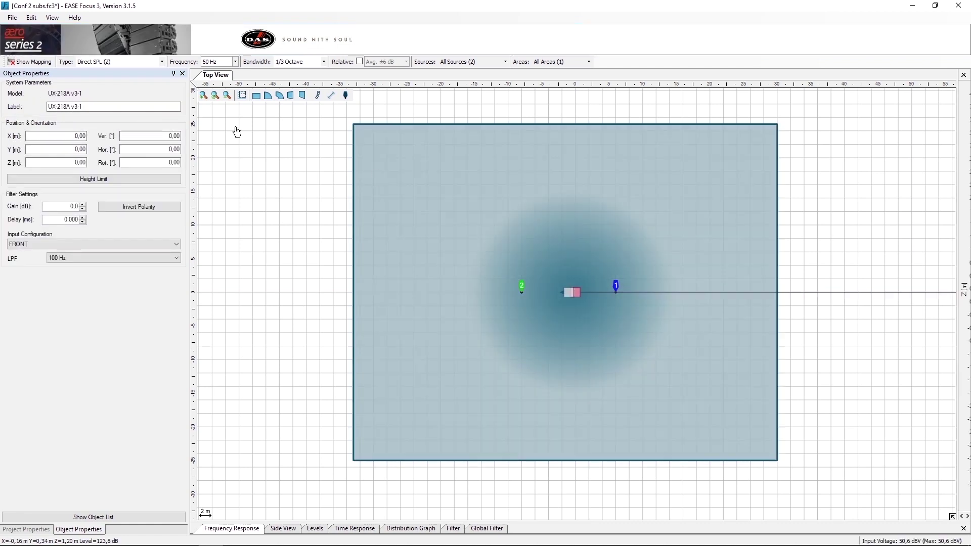
pyautogui.click(154, 106)
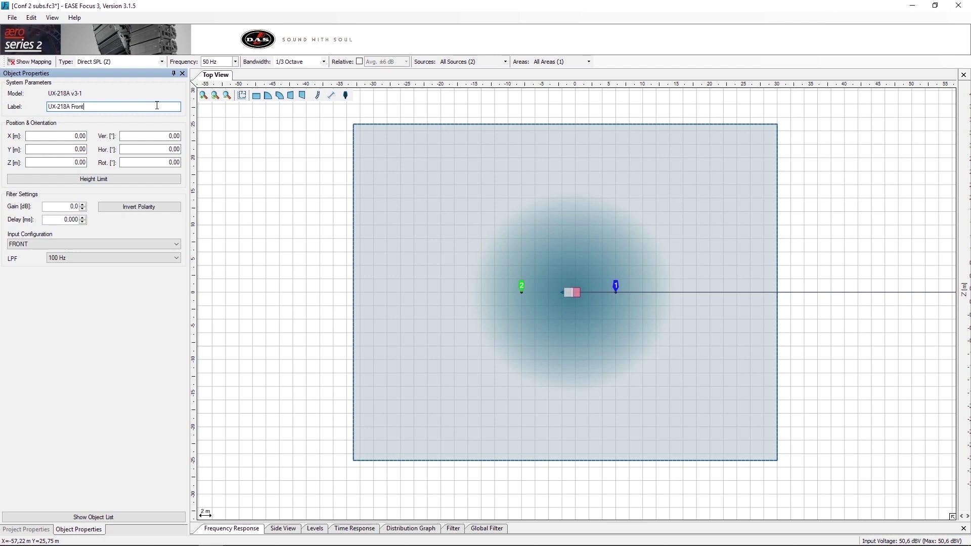
pyautogui.click(570, 298)
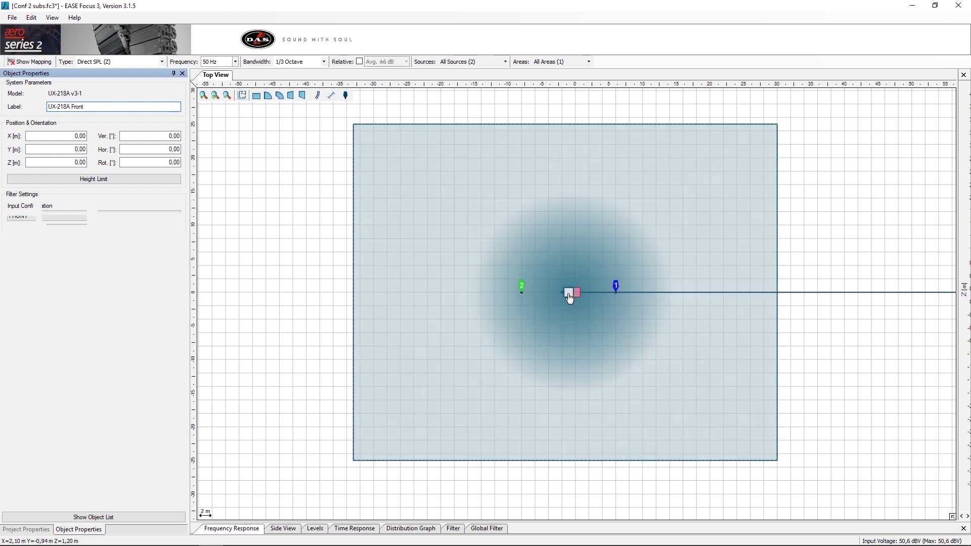
pyautogui.click(133, 107)
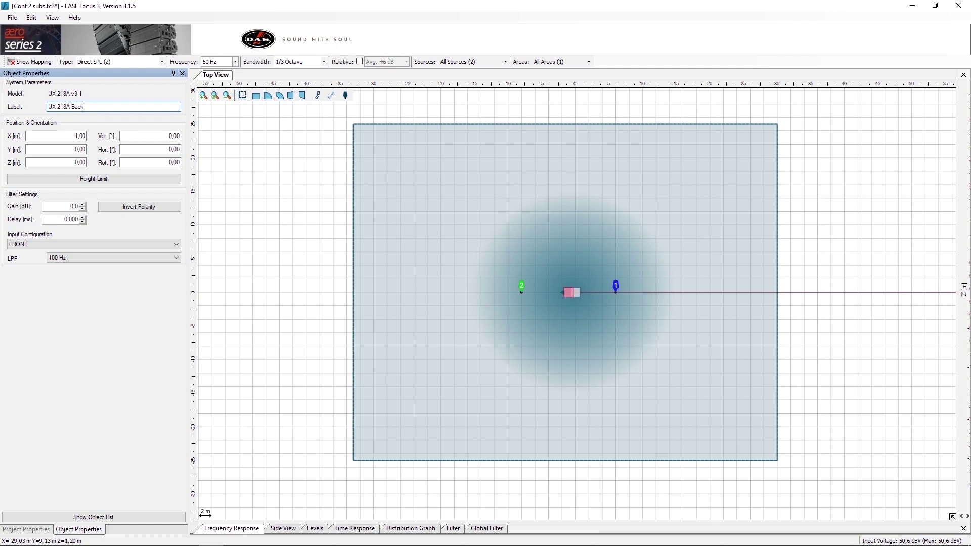
# Step: Compare the arrival times of the front and back subwoofers at both receivers in a floating time response window, keeping the filter settings accessible
pyautogui.click(365, 531)
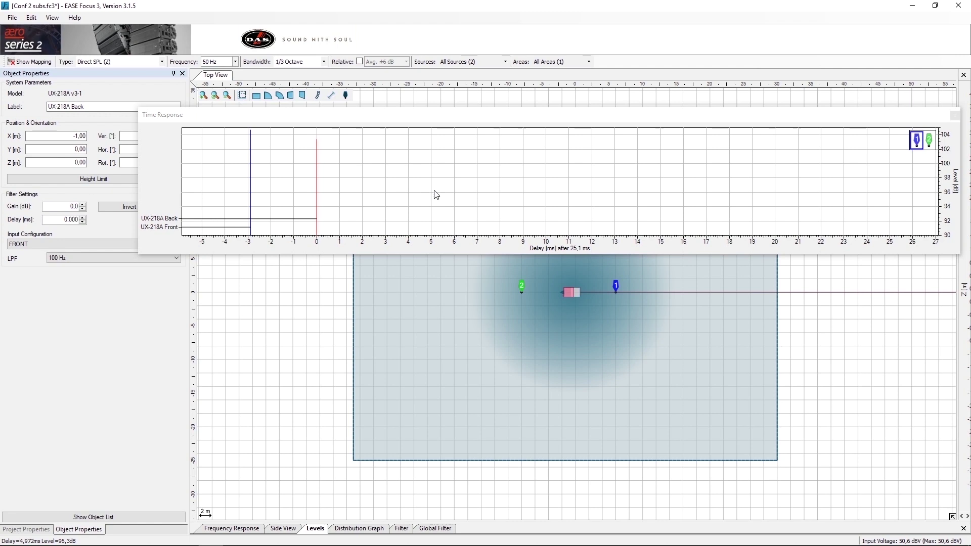
pyautogui.click(930, 141)
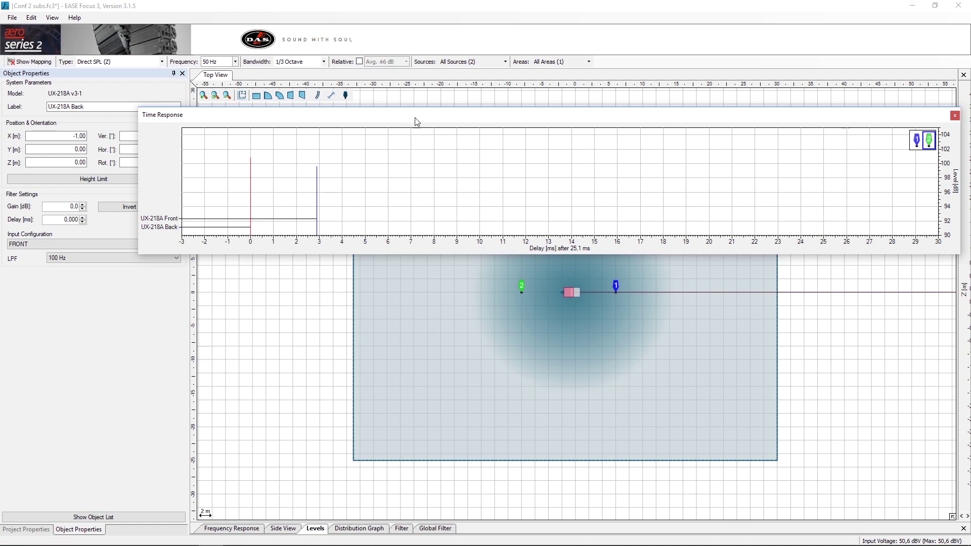
pyautogui.moveTo(414, 118); pyautogui.dragTo(441, 105)
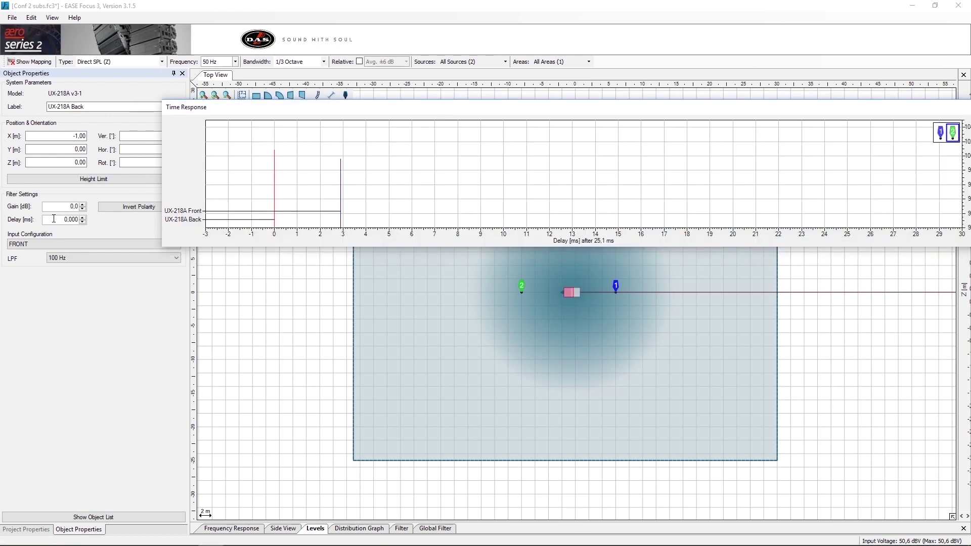
# Step: Set the back subwoofer's delay to 2.9 ms to align both arrivals at the rear receiver
pyautogui.moveTo(55, 219); pyautogui.dragTo(90, 218)
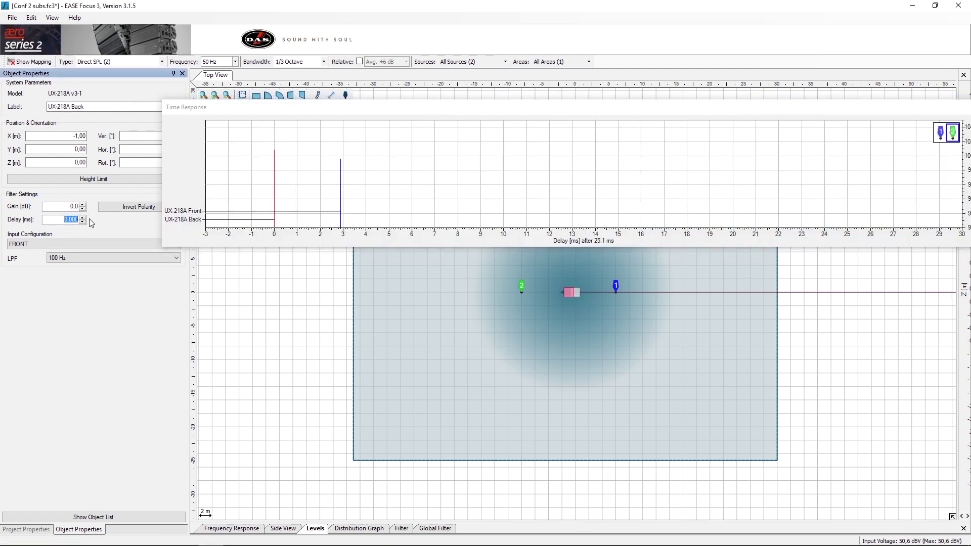
pyautogui.write('2,9')
pyautogui.press('Return')
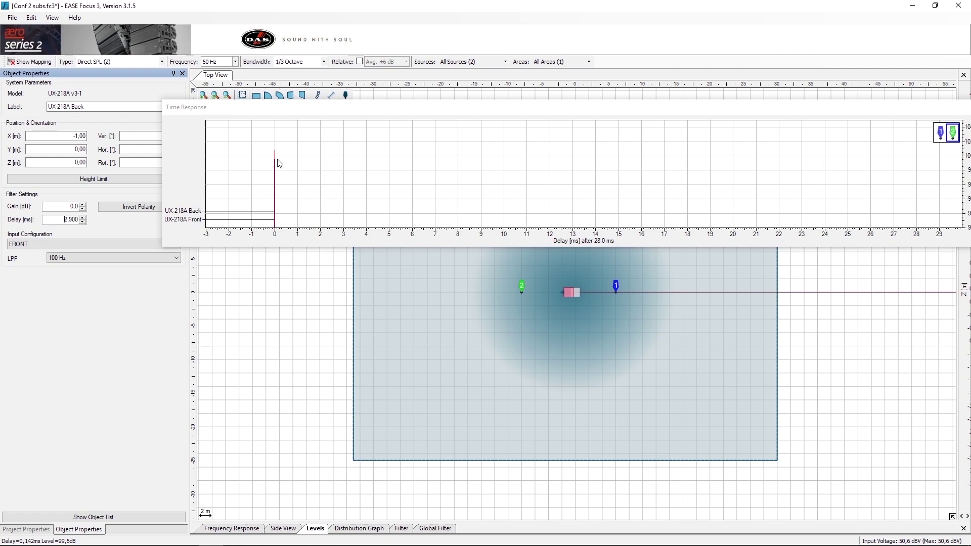
# Step: Set the back subwoofer's gain to -1 dB, dock the time response window, and invert the subwoofer's polarity
pyautogui.moveTo(63, 208); pyautogui.dragTo(90, 212)
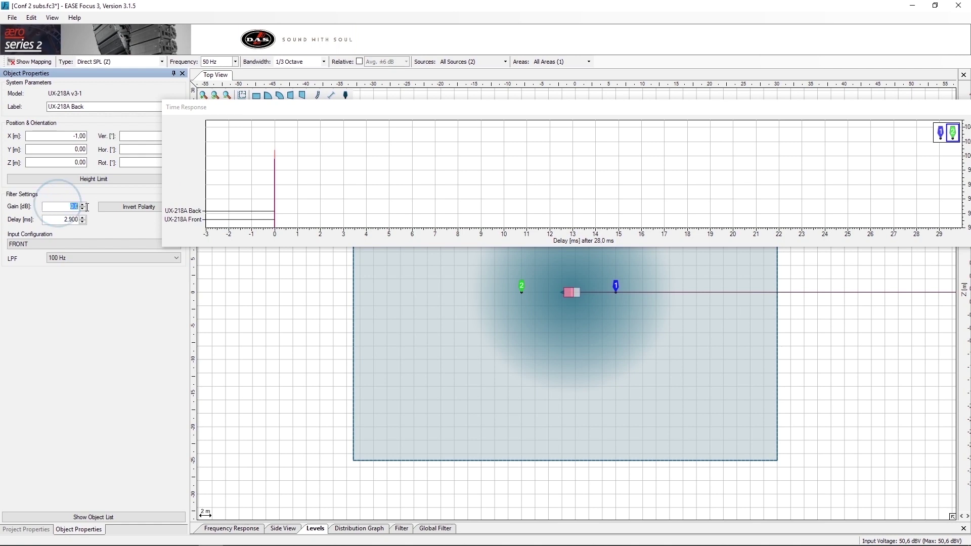
pyautogui.write('-1')
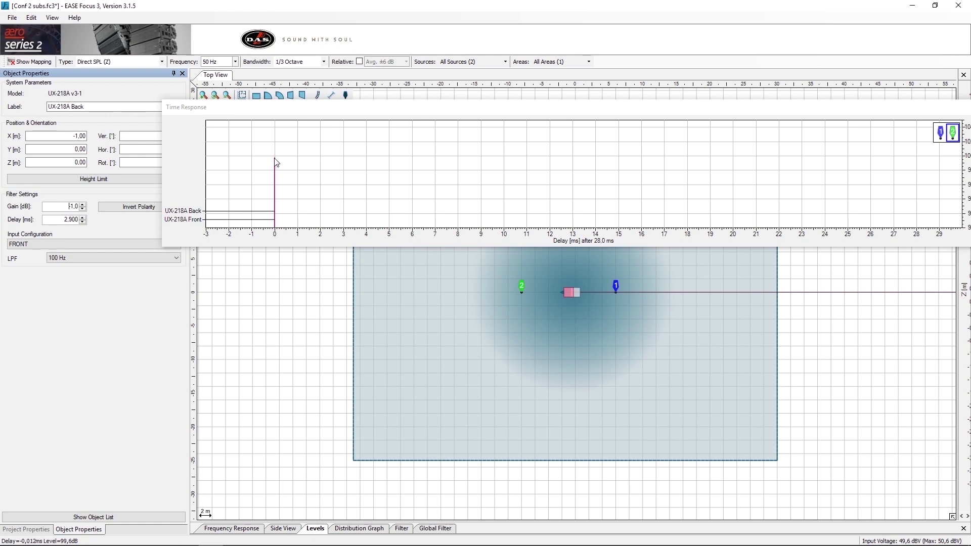
pyautogui.doubleClick(365, 108)
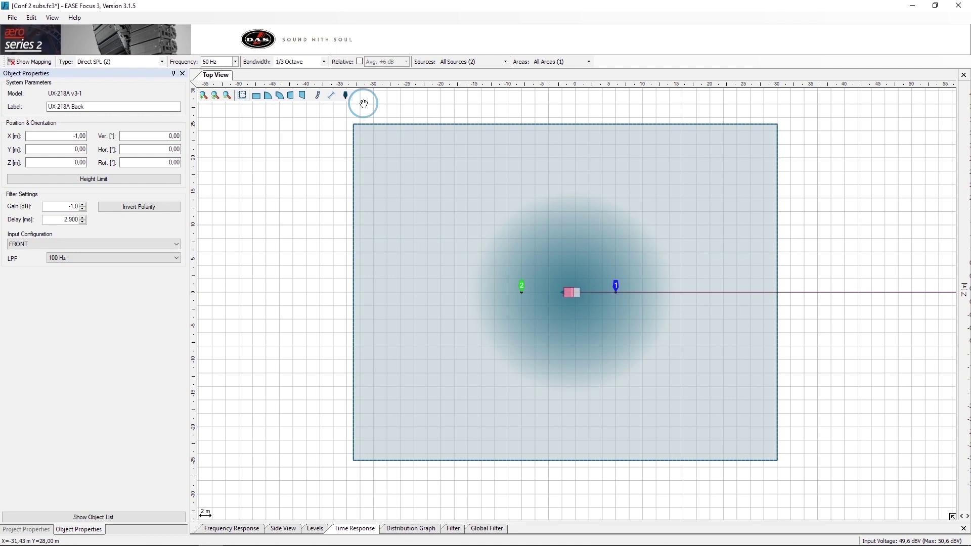
pyautogui.click(147, 209)
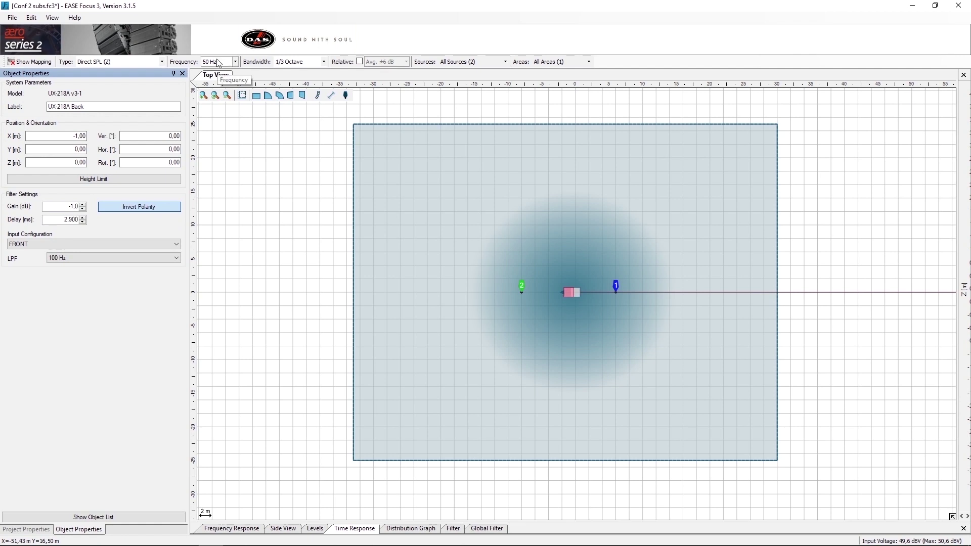
# Step: View the SPL mapping of the front/back cardioid pair at 50 Hz, 63 Hz and 80 Hz
pyautogui.click(38, 64)
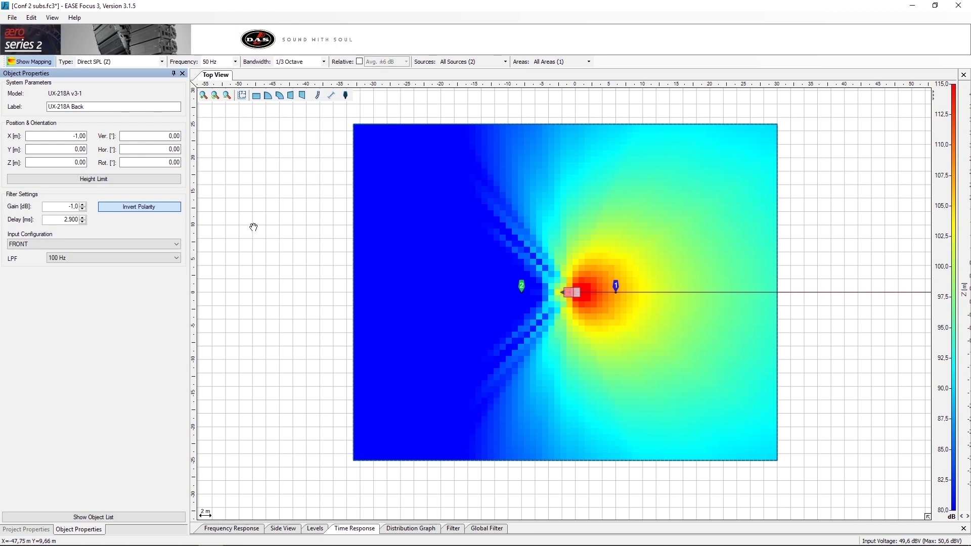
pyautogui.click(235, 61)
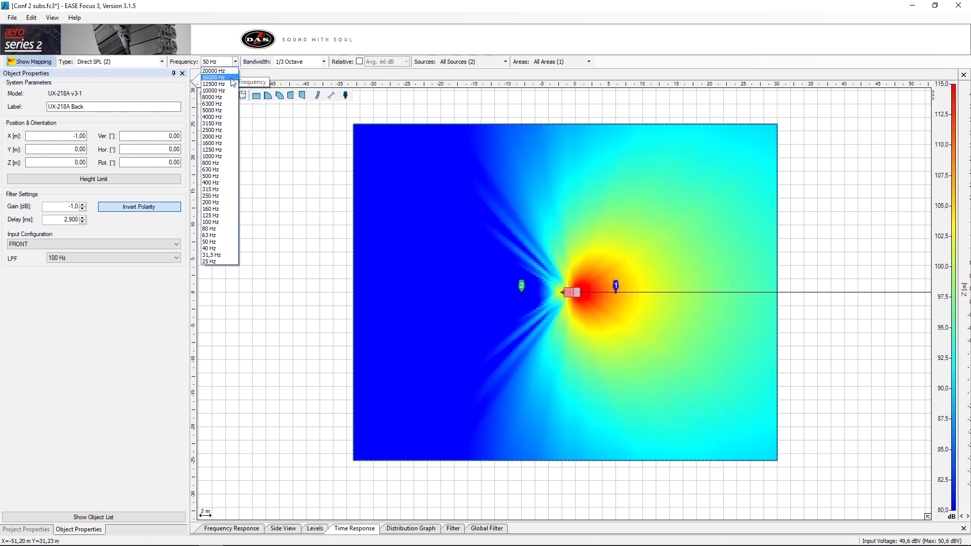
pyautogui.click(230, 234)
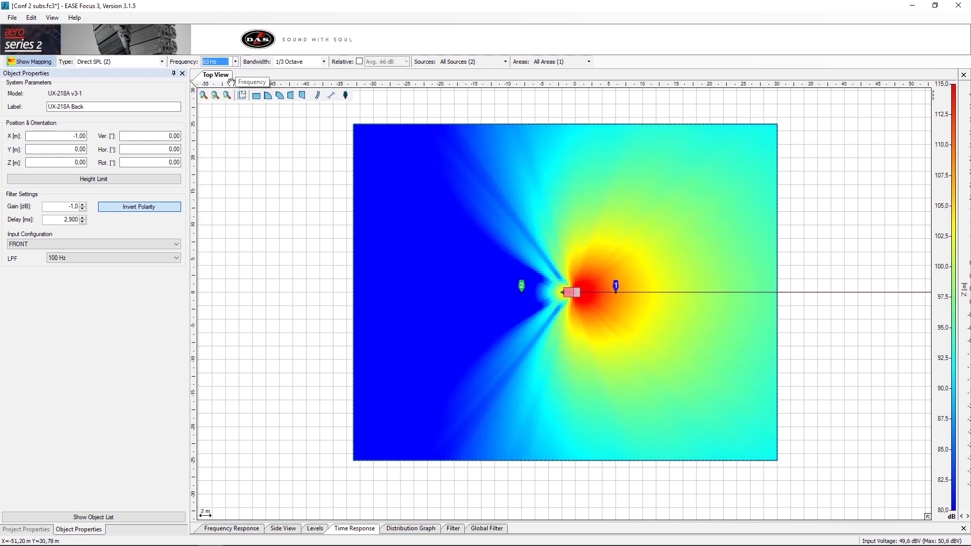
pyautogui.click(235, 61)
pyautogui.click(223, 229)
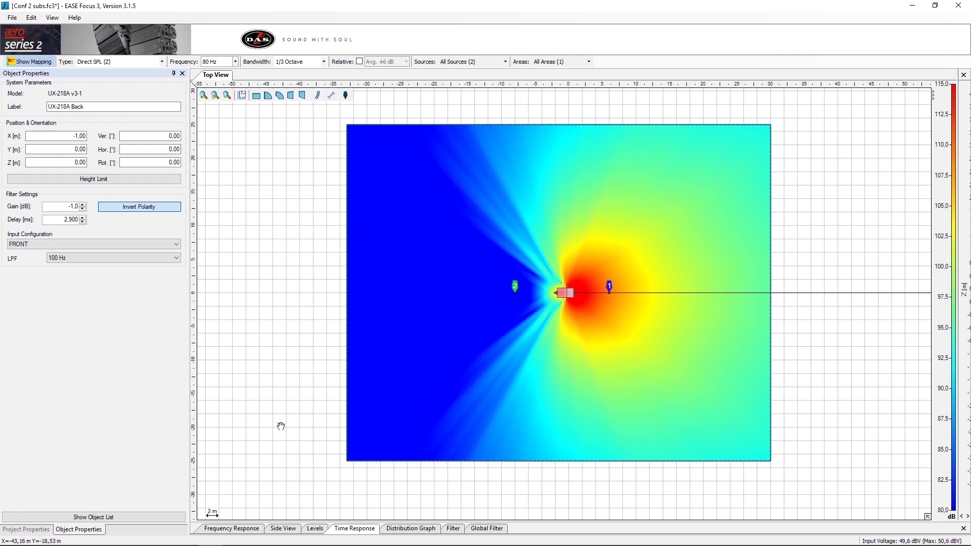
# Step: Open the frequency response in a floating window and compare the curves of the front and rear receivers
pyautogui.doubleClick(247, 532)
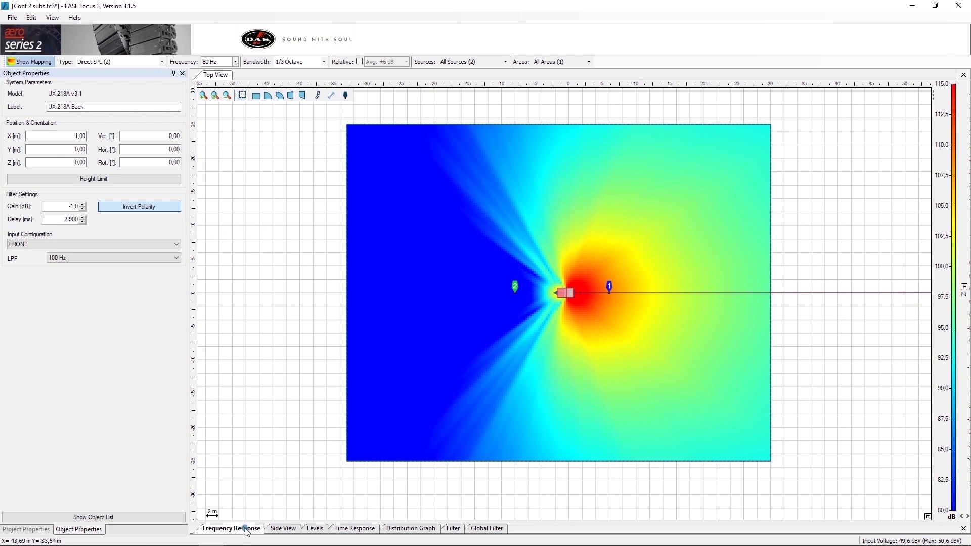
pyautogui.moveTo(578, 333)
pyautogui.mouseDown()
pyautogui.moveTo(597, 334)
pyautogui.moveTo(563, 336)
pyautogui.mouseUp()
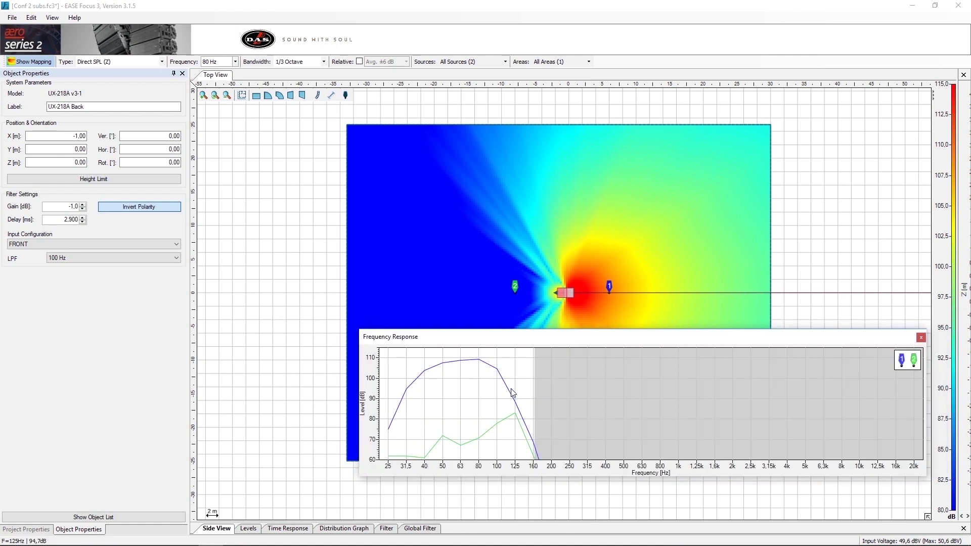